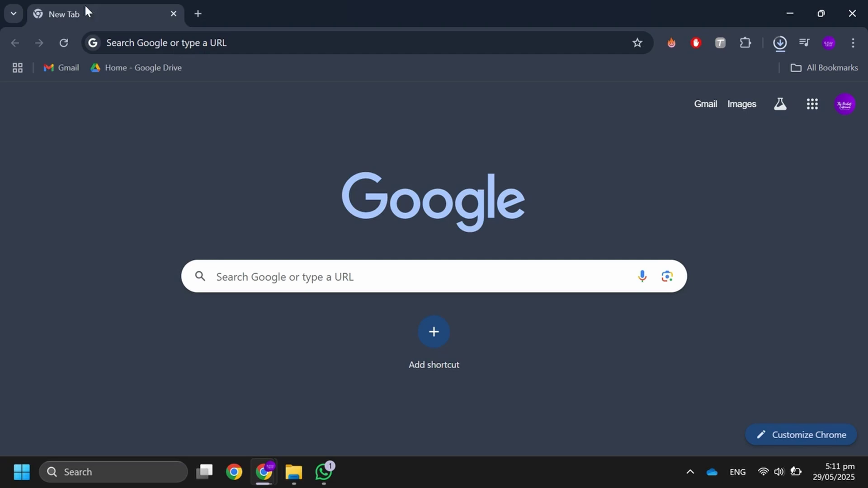
Run a Google search for 'Tachidesk' in Chrome
{"action": "left_click", "coordinate": [134, 43]}
{"action": "type", "text": "Tachidesk"}
{"action": "key", "text": "Return"}
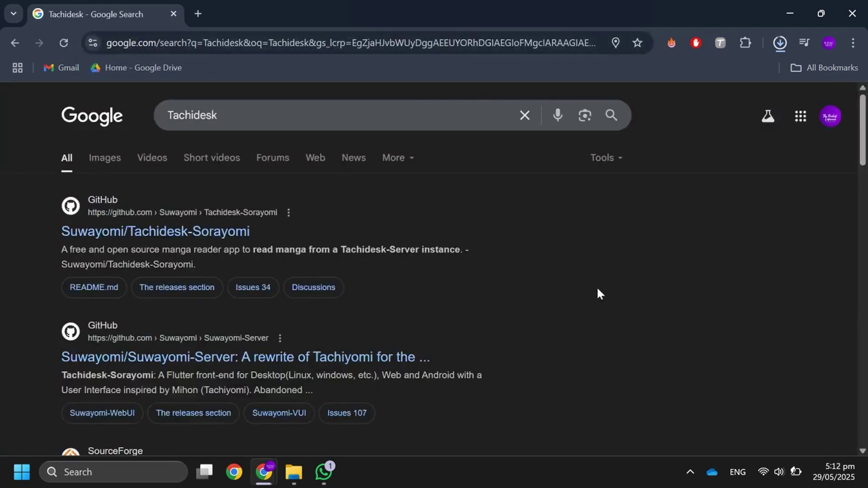
{"action": "scroll", "coordinate": [596, 293], "scroll_direction": "down", "scroll_amount": 1}
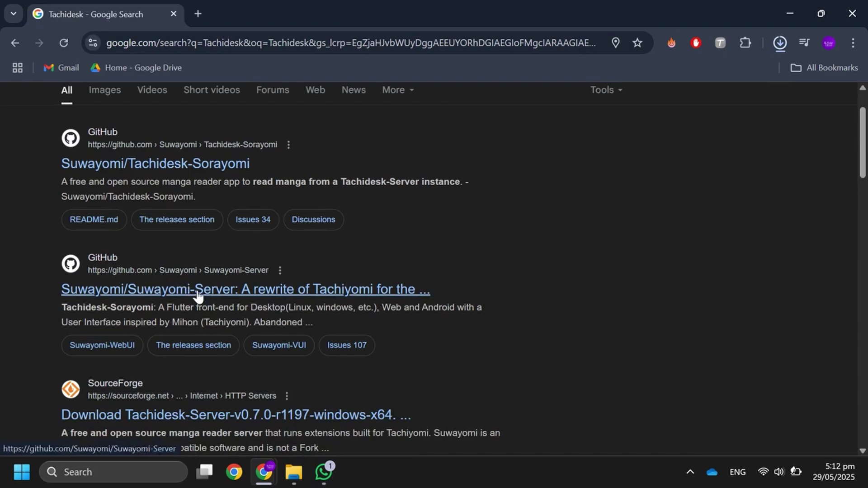
Download the latest Suwayomi-Server windows-x64.msi installer and launch the server
{"action": "left_click", "coordinate": [196, 290]}
{"action": "scroll", "coordinate": [597, 246], "scroll_direction": "down", "scroll_amount": 3}
{"action": "scroll", "coordinate": [597, 246], "scroll_direction": "down", "scroll_amount": 2}
{"action": "scroll", "coordinate": [589, 251], "scroll_direction": "down", "scroll_amount": 2}
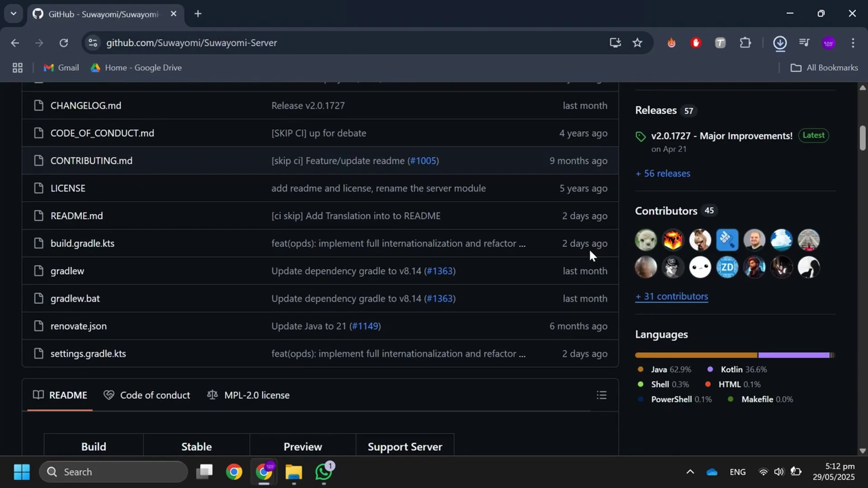
{"action": "scroll", "coordinate": [588, 248], "scroll_direction": "up", "scroll_amount": 1}
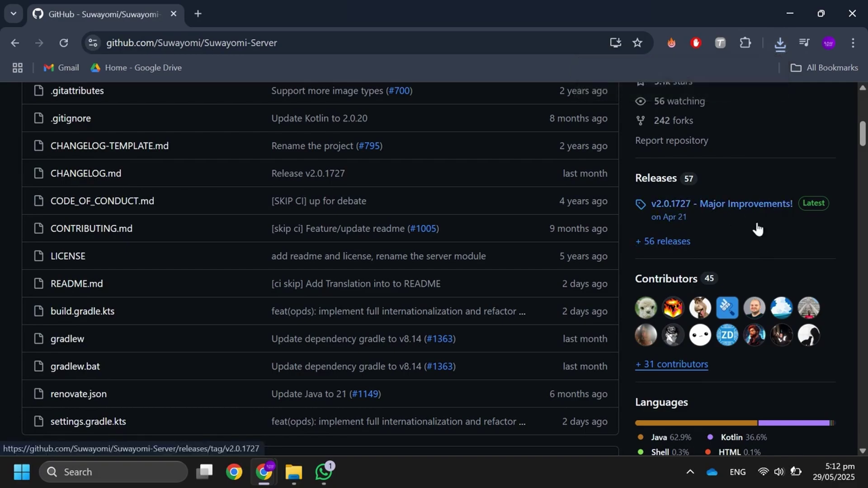
{"action": "left_click", "coordinate": [769, 209]}
{"action": "scroll", "coordinate": [491, 224], "scroll_direction": "down", "scroll_amount": 4}
{"action": "scroll", "coordinate": [420, 394], "scroll_direction": "down", "scroll_amount": 10}
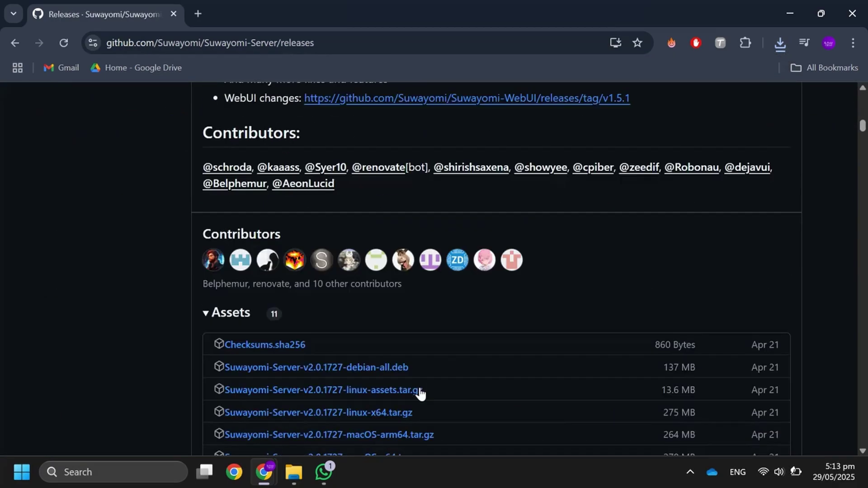
{"action": "scroll", "coordinate": [420, 393], "scroll_direction": "down", "scroll_amount": 3}
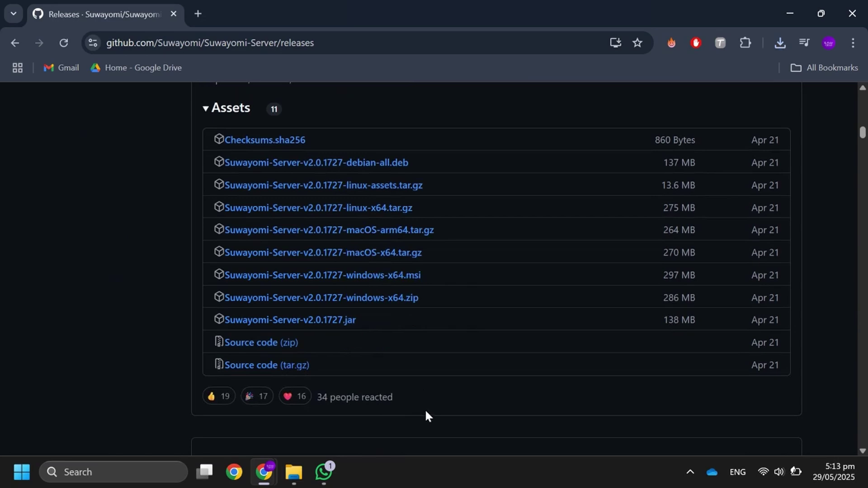
{"action": "left_click", "coordinate": [337, 278]}
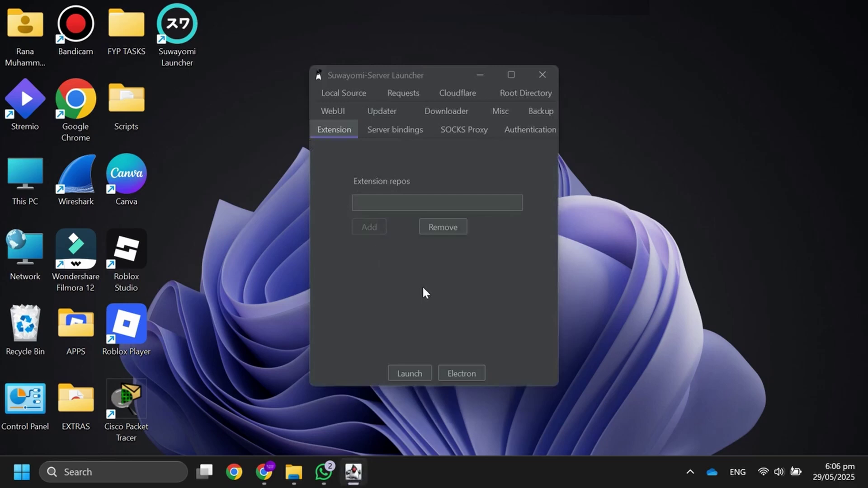
{"action": "left_click", "coordinate": [410, 370]}
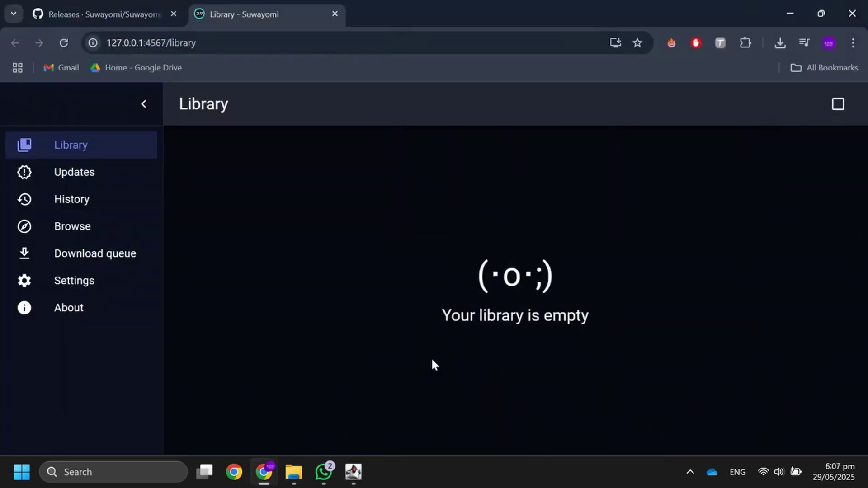
Check Suwayomi's Browse Extensions page, then return to the keiyoushi extensions search results
{"action": "left_click", "coordinate": [120, 227]}
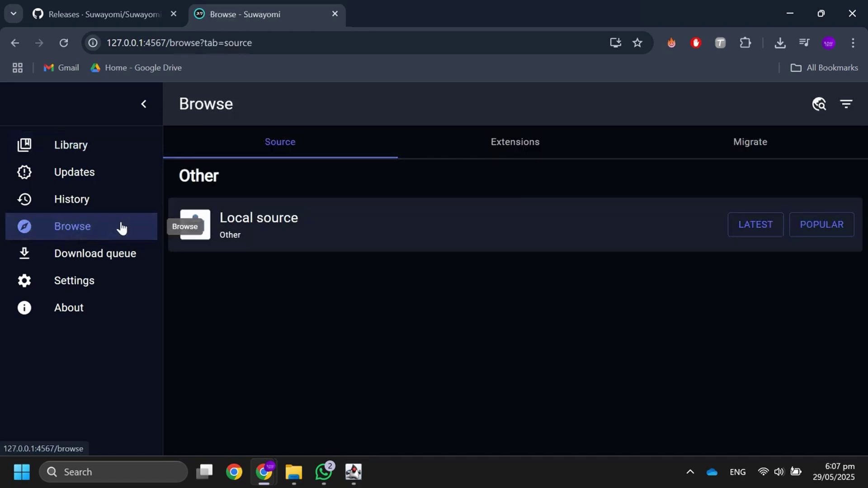
{"action": "left_click", "coordinate": [535, 143]}
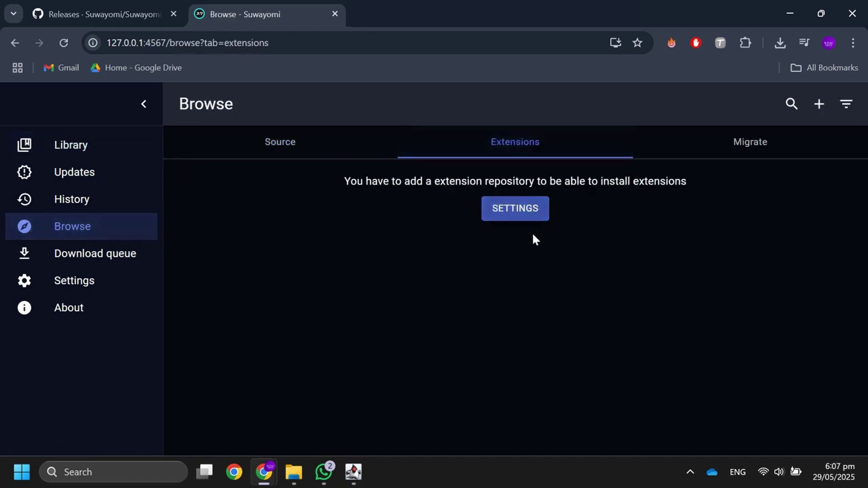
{"action": "left_click", "coordinate": [514, 208]}
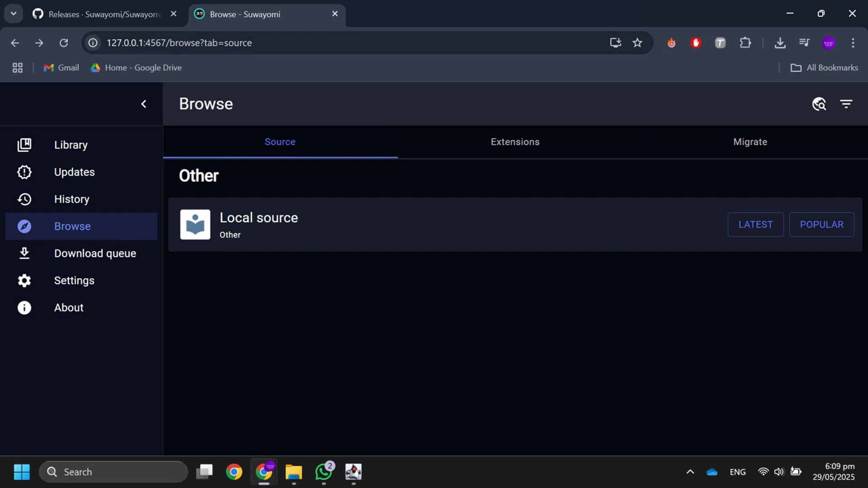
{"action": "key", "text": "ctrl+shift+Tab"}
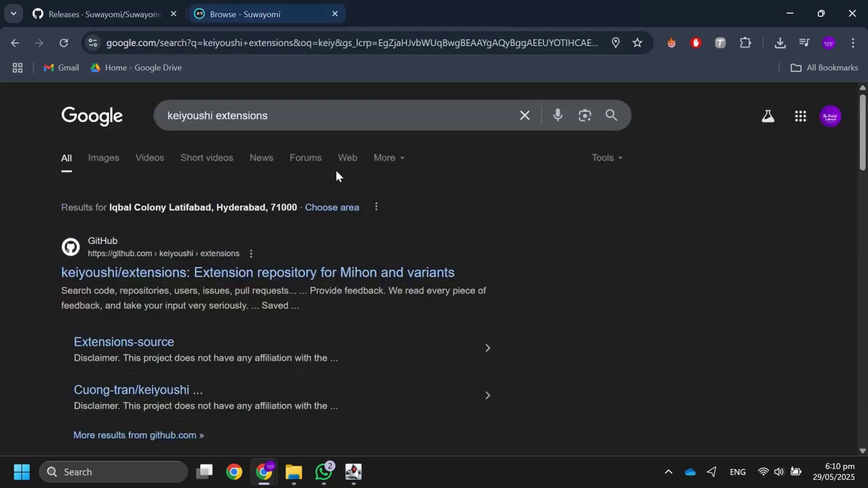
Copy the Keiyoushi repo URL from the guide's 'Adding the repo manually' section
{"action": "left_click", "coordinate": [345, 275]}
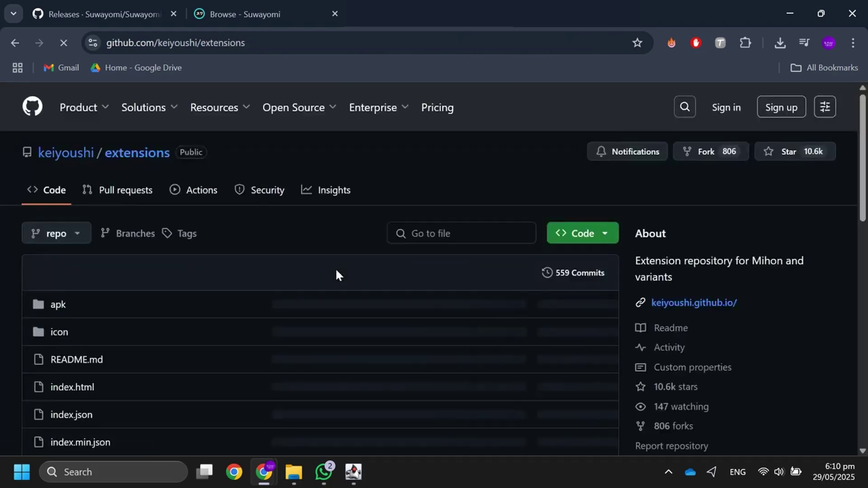
{"action": "scroll", "coordinate": [334, 267], "scroll_direction": "down", "scroll_amount": 8}
{"action": "scroll", "coordinate": [407, 230], "scroll_direction": "down", "scroll_amount": 2}
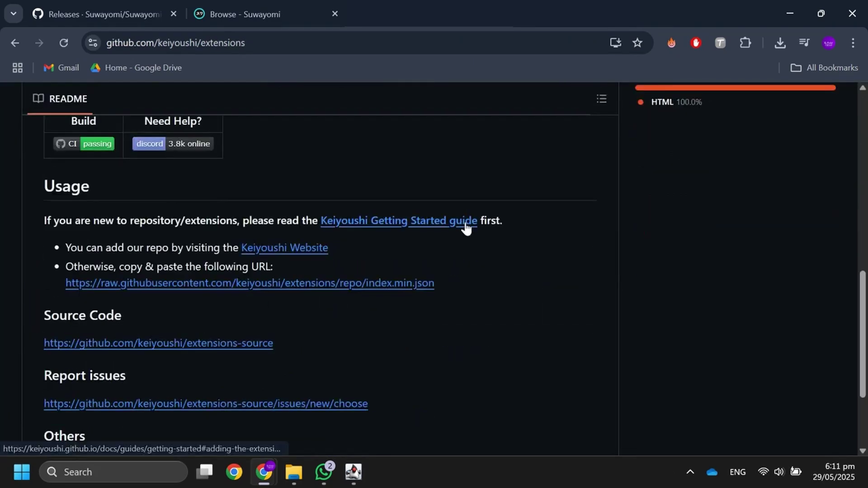
{"action": "left_click", "coordinate": [466, 227]}
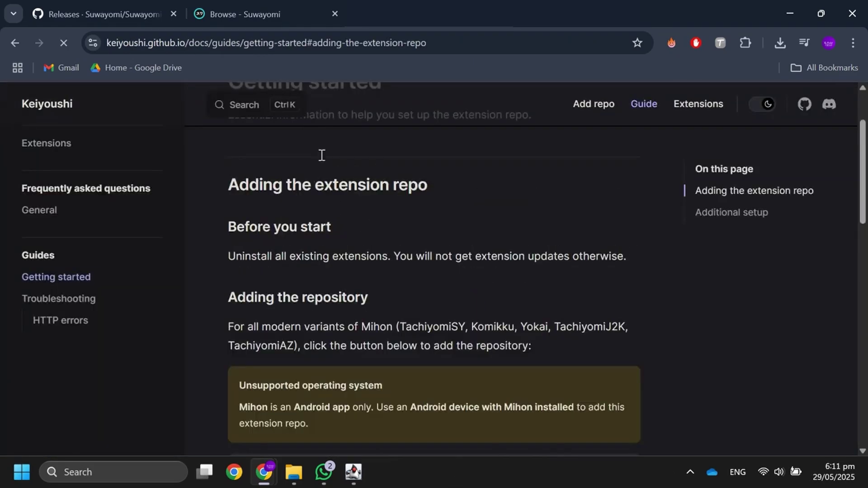
{"action": "scroll", "coordinate": [430, 263], "scroll_direction": "down", "scroll_amount": 3}
{"action": "scroll", "coordinate": [431, 262], "scroll_direction": "down", "scroll_amount": 2}
{"action": "scroll", "coordinate": [237, 181], "scroll_direction": "up", "scroll_amount": 1}
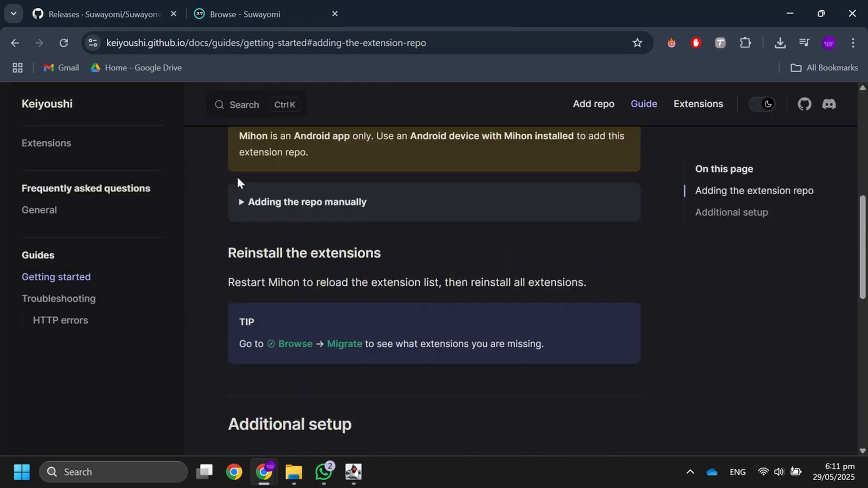
{"action": "left_click", "coordinate": [237, 204]}
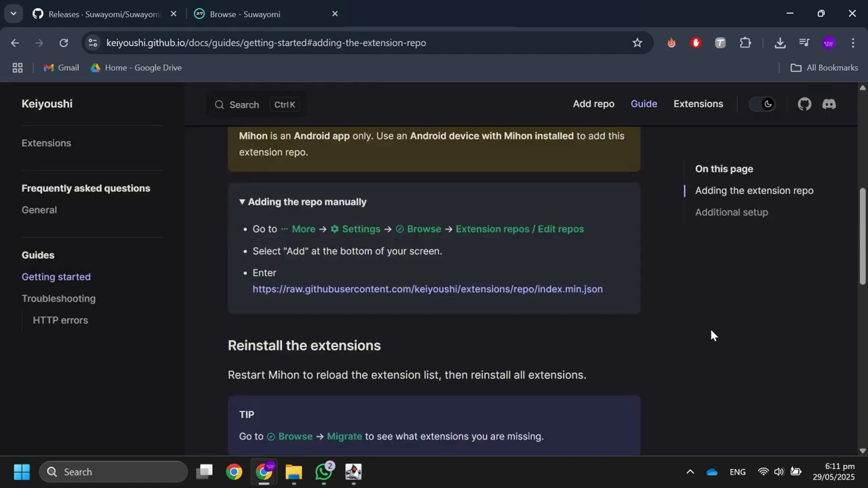
{"action": "right_click", "coordinate": [531, 288]}
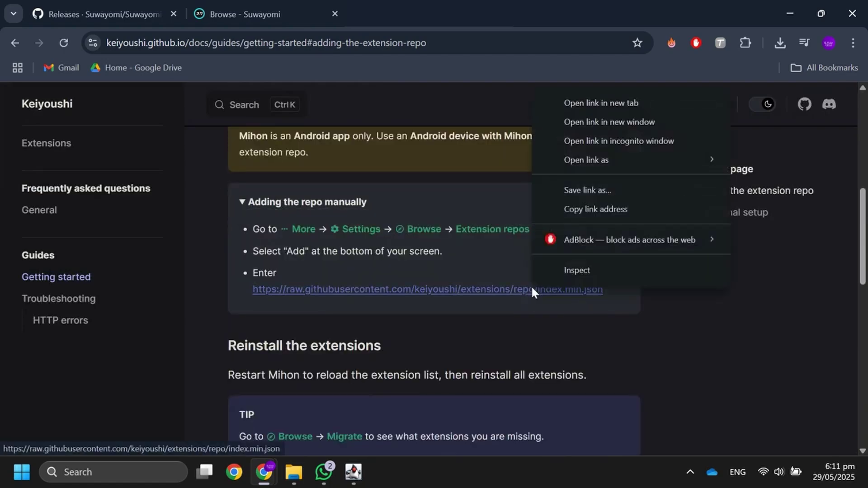
{"action": "left_click", "coordinate": [606, 207]}
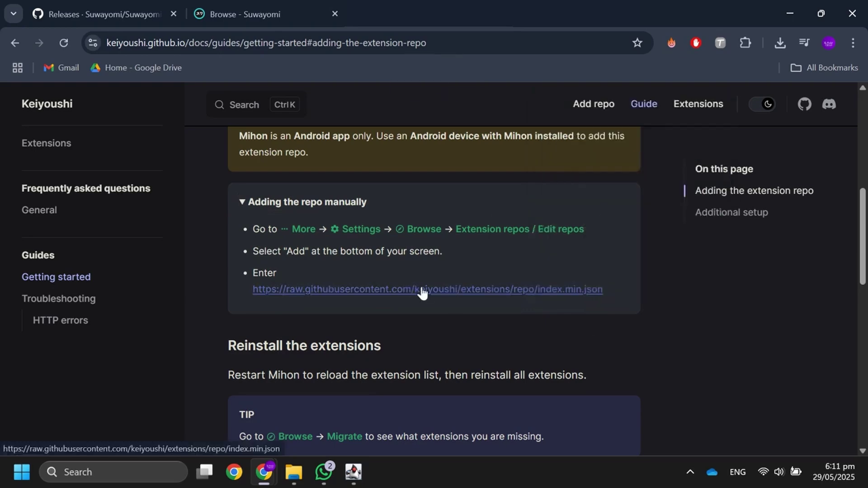
Add the copied Keiyoushi URL to the launcher's Extension repos list
{"action": "key", "text": "alt+Tab"}
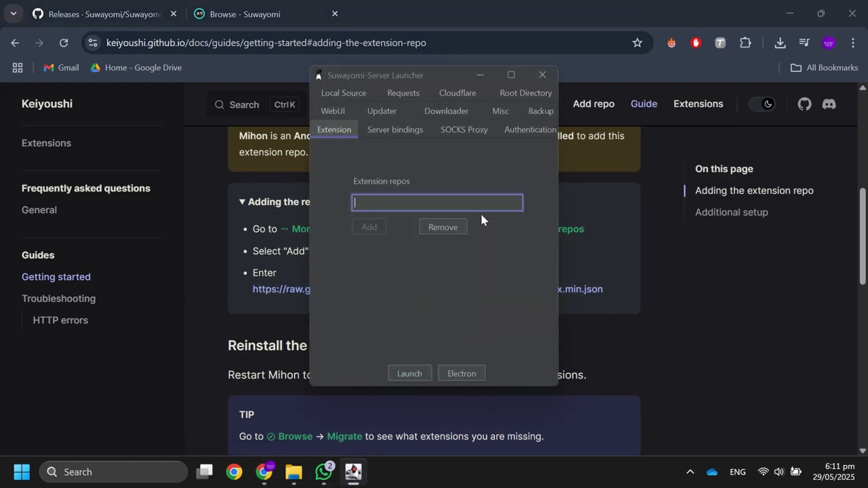
{"action": "key", "text": "ctrl+v"}
{"action": "left_click", "coordinate": [382, 229]}
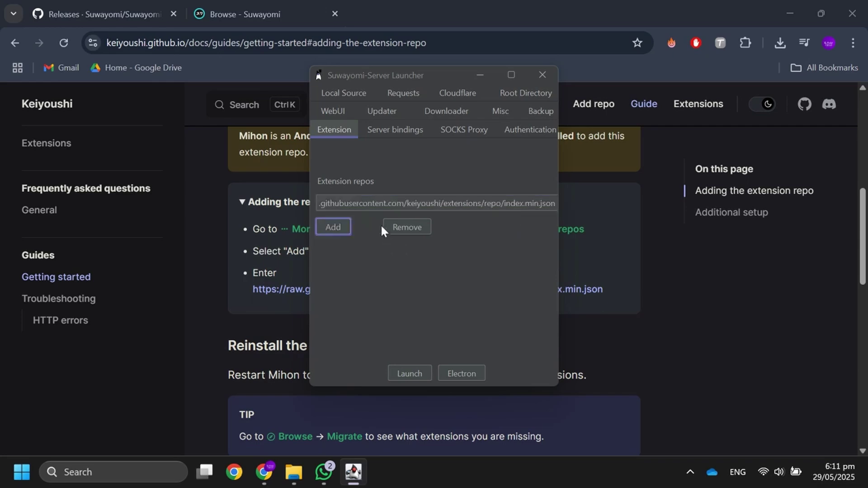
{"action": "left_click", "coordinate": [332, 228]}
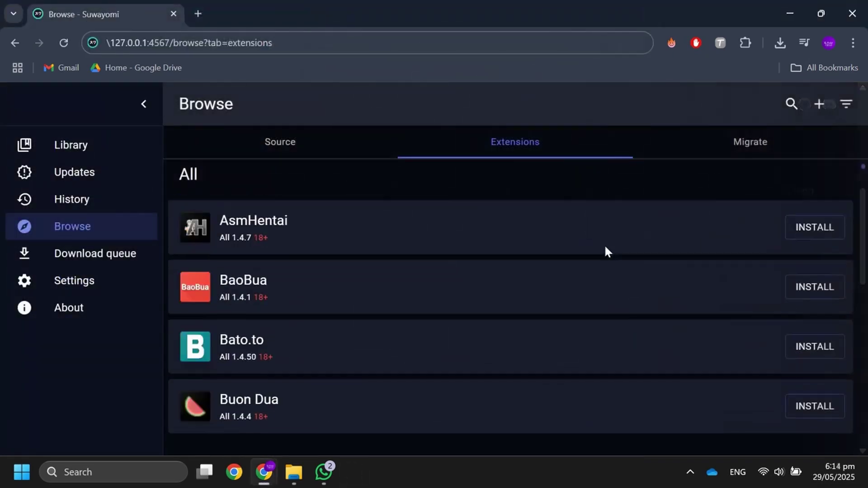
{"action": "scroll", "coordinate": [477, 284], "scroll_direction": "down", "scroll_amount": 10}
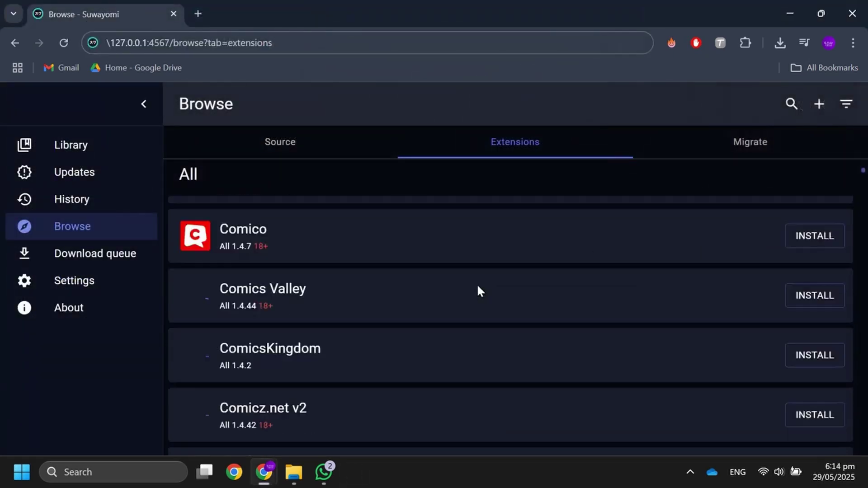
{"action": "scroll", "coordinate": [468, 294], "scroll_direction": "down", "scroll_amount": 3}
{"action": "scroll", "coordinate": [468, 293], "scroll_direction": "up", "scroll_amount": 3}
{"action": "scroll", "coordinate": [510, 366], "scroll_direction": "up", "scroll_amount": 10}
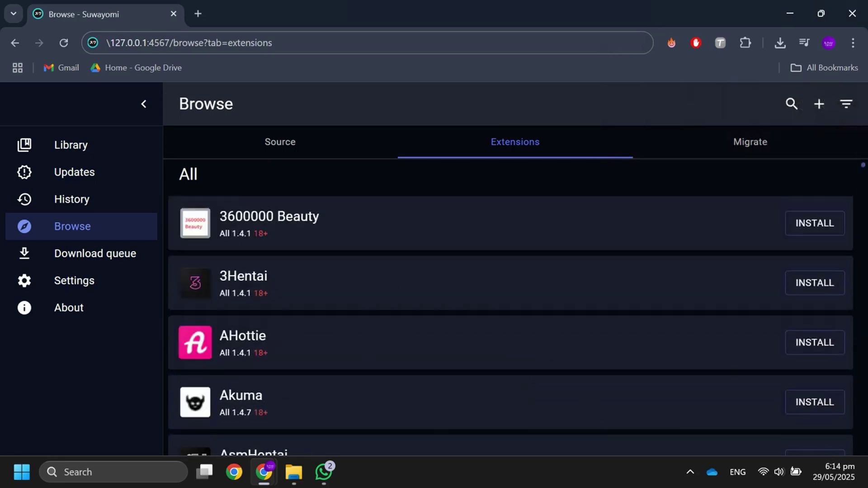